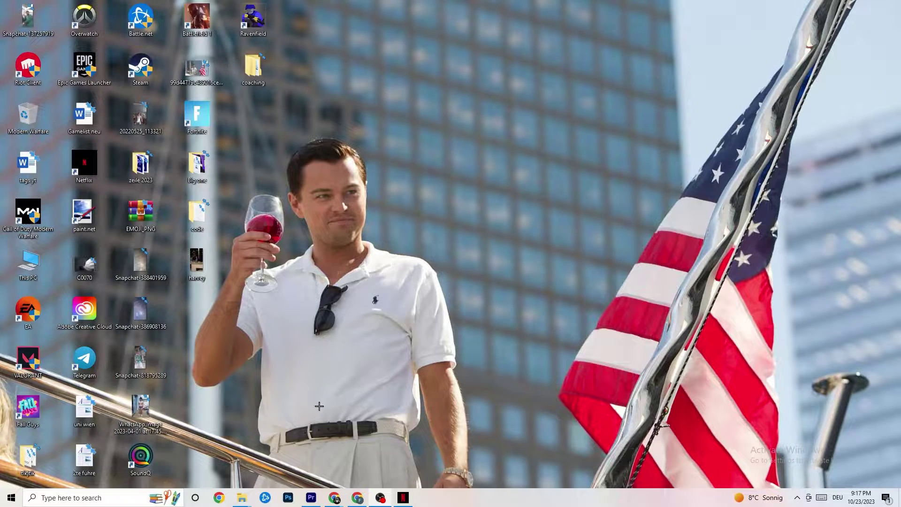
- Launch Windows Settings from the Start menu and open the System display settings
left_click(3, 504)
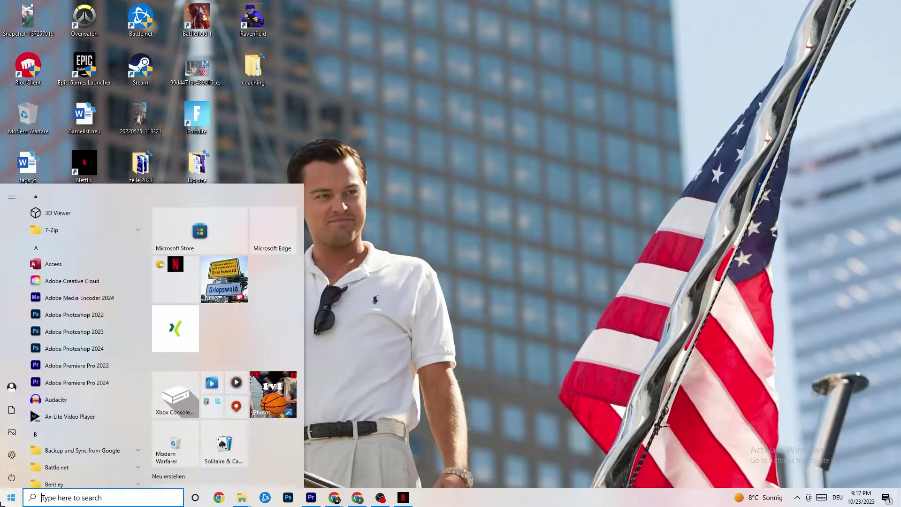
left_click(12, 455)
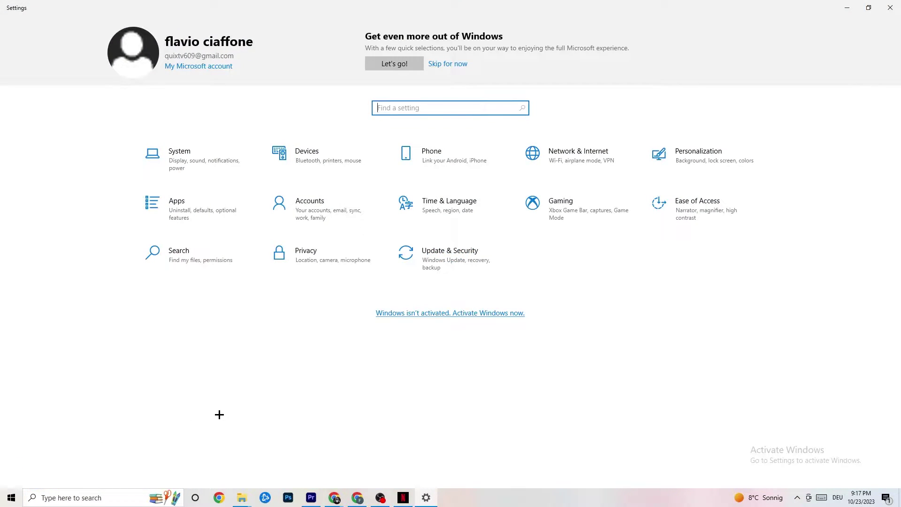
left_click(194, 163)
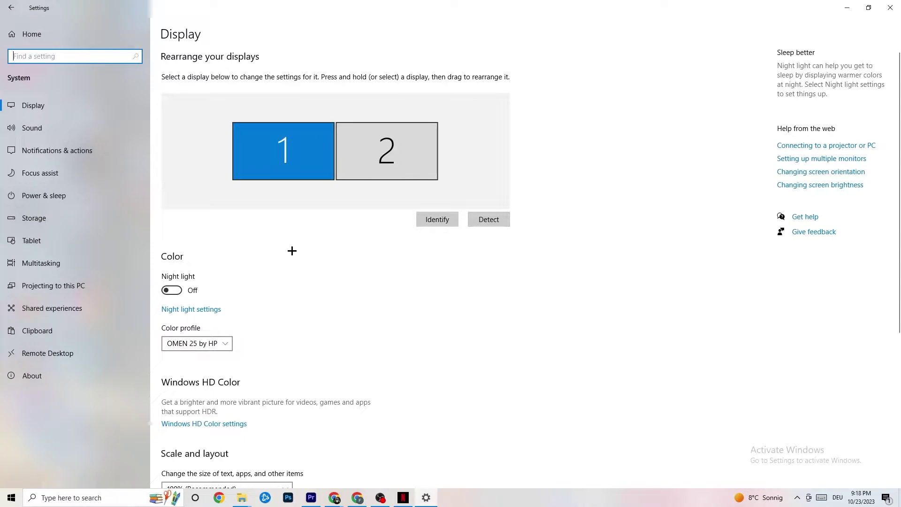
- Review the colour profile and scaling options, leaving scaling at 100% (Recommended)
scroll(263, 175, "down", 4)
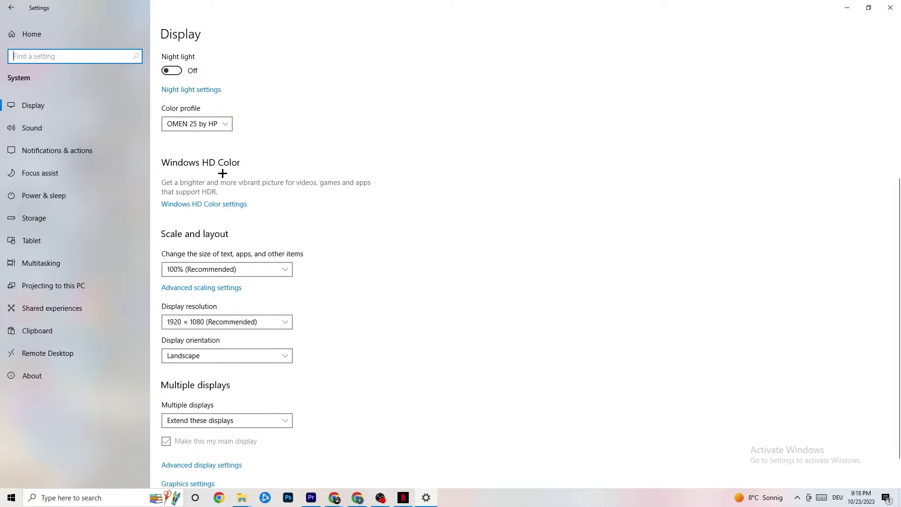
left_click(225, 123)
left_click(296, 99)
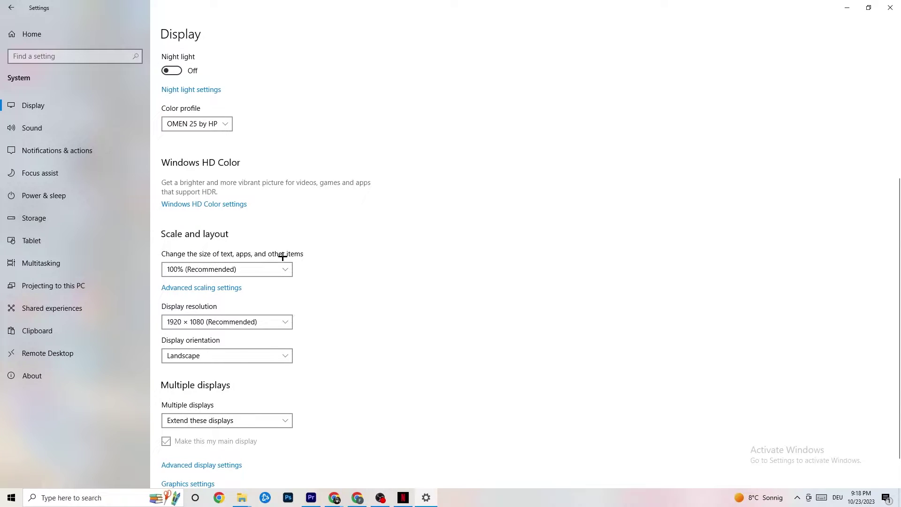
left_click(276, 269)
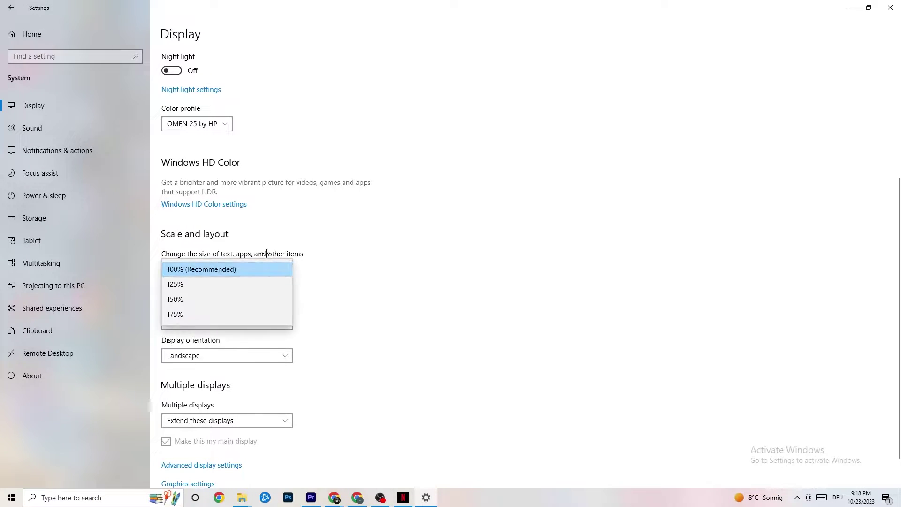
left_click(386, 231)
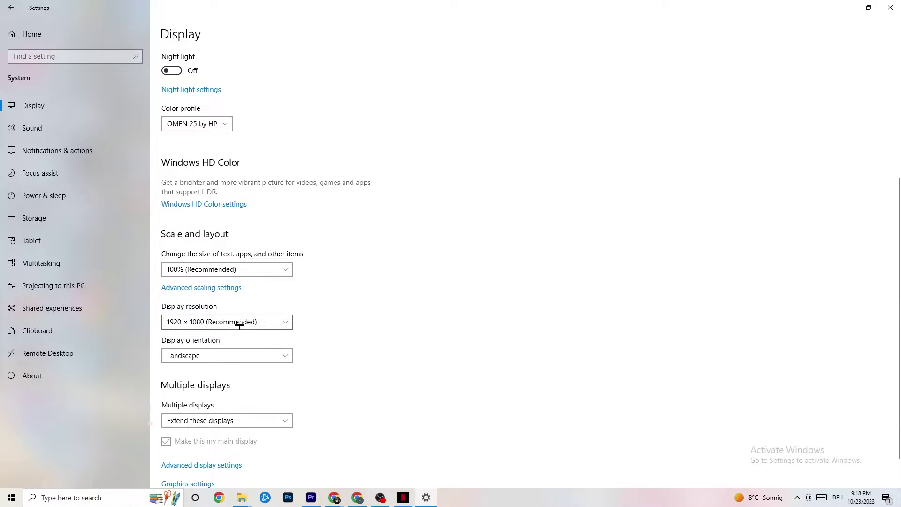
- Check the display resolutions, keeping 1920 × 1080, and go to the Storage page
left_click(285, 322)
left_click(393, 292)
left_click(285, 322)
left_click(286, 322)
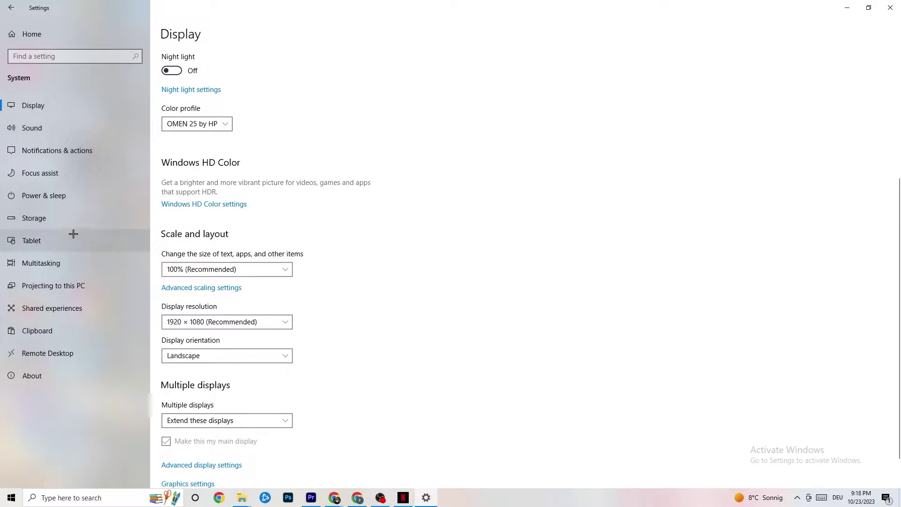
left_click(59, 226)
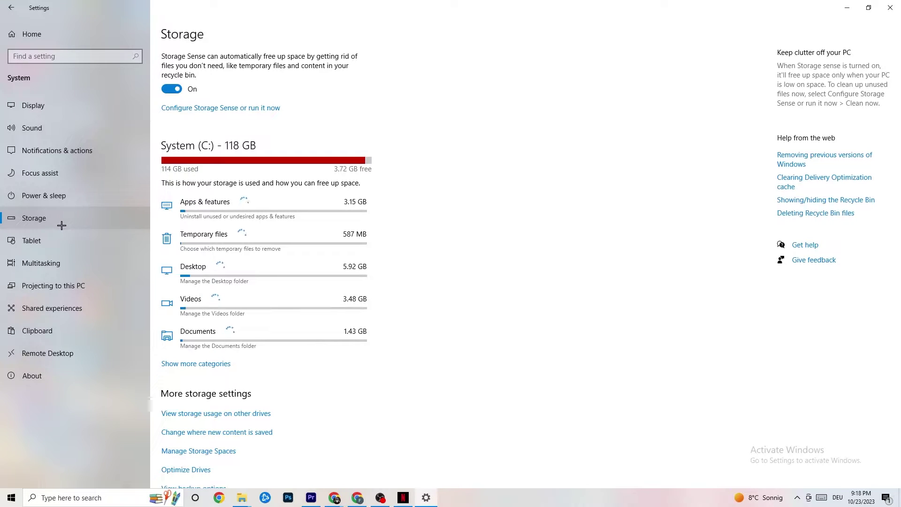
- Review Storage Sense, keeping 14-day recycle bin cleanup and weekly runs, then go back
left_click(260, 111)
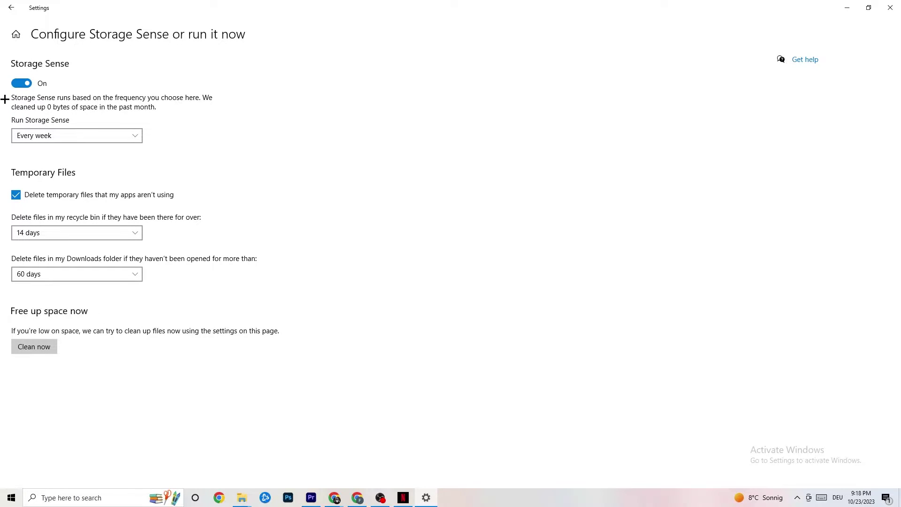
left_click(92, 233)
left_click(94, 160)
left_click(108, 139)
left_click(125, 135)
left_click(8, 3)
- Review the power plans under Power & sleep, leaving Balanced, then return to Settings home
left_click(207, 160)
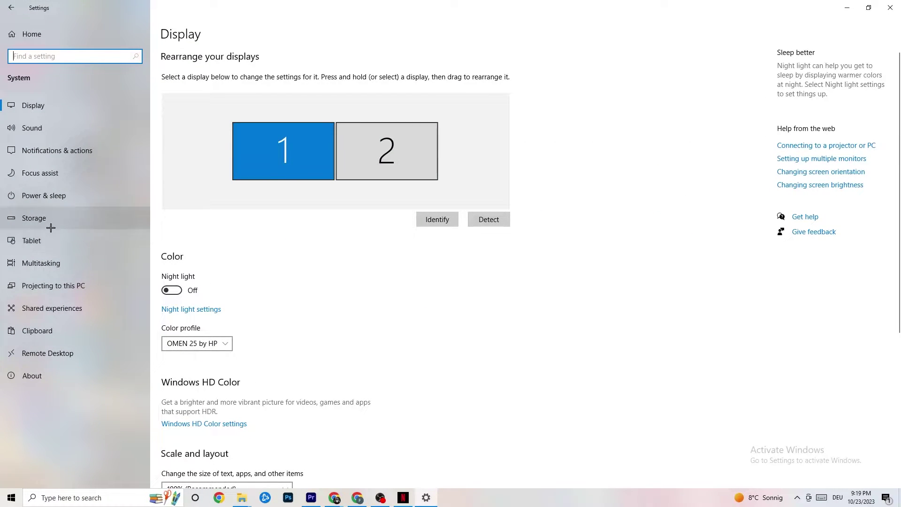
left_click(30, 191)
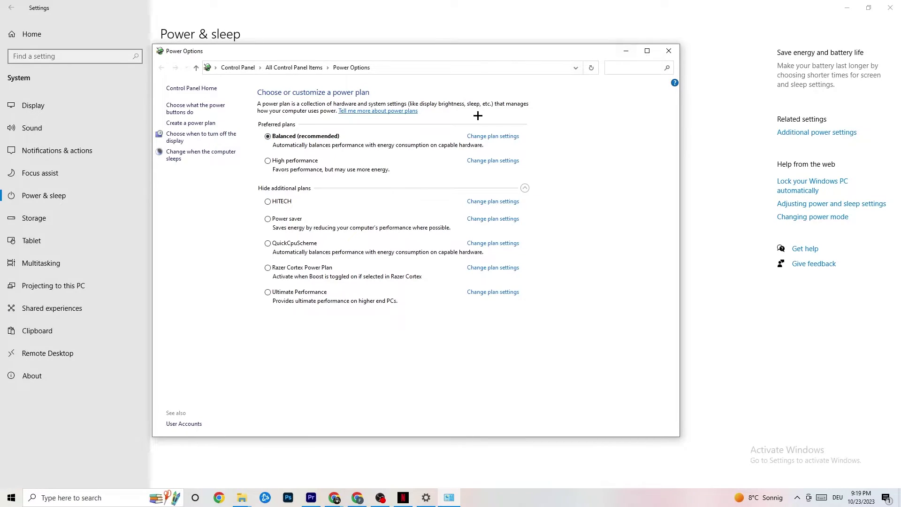
left_click(670, 51)
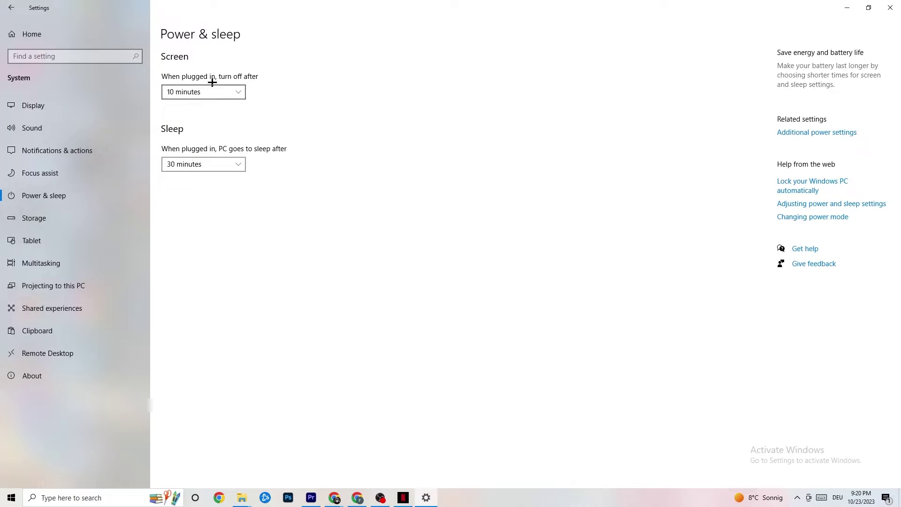
left_click(16, 7)
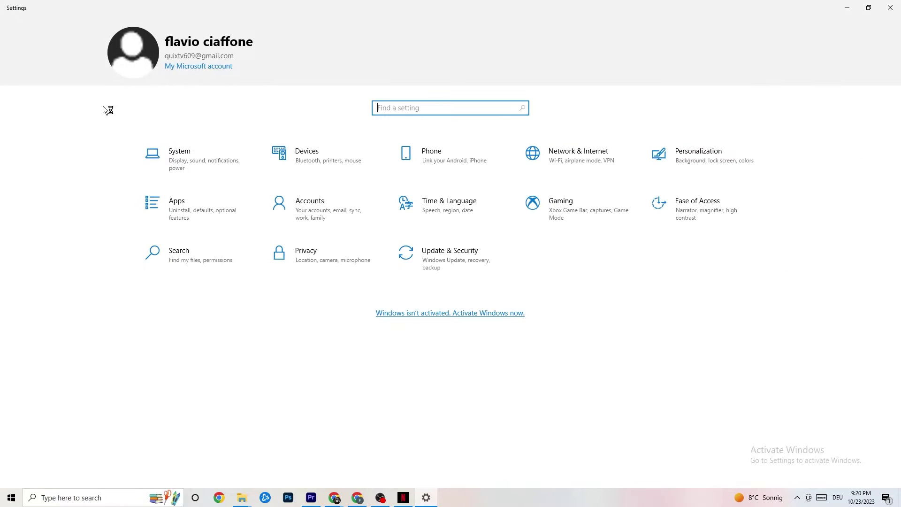
- Open the Gaming settings and scroll through the Xbox Game Bar options
left_click(572, 220)
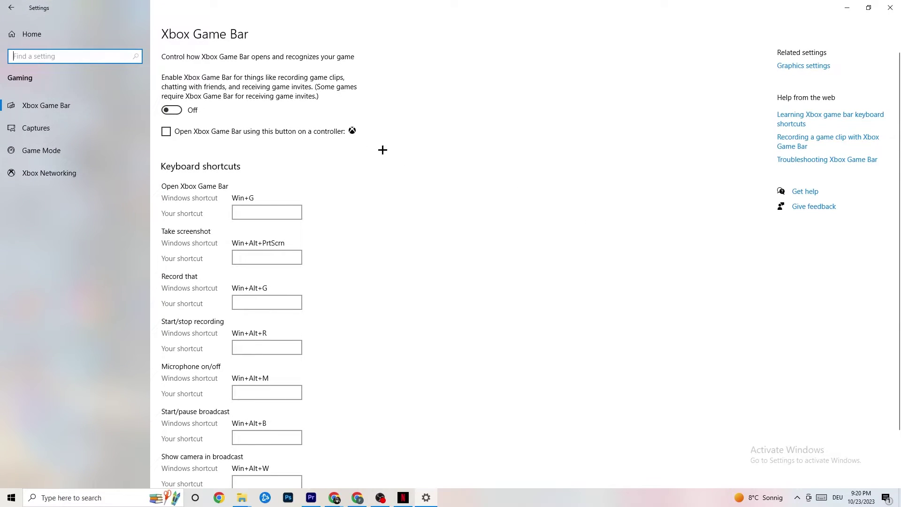
scroll(328, 251, "down", 3)
scroll(342, 270, "up", 2)
scroll(342, 269, "up", 1)
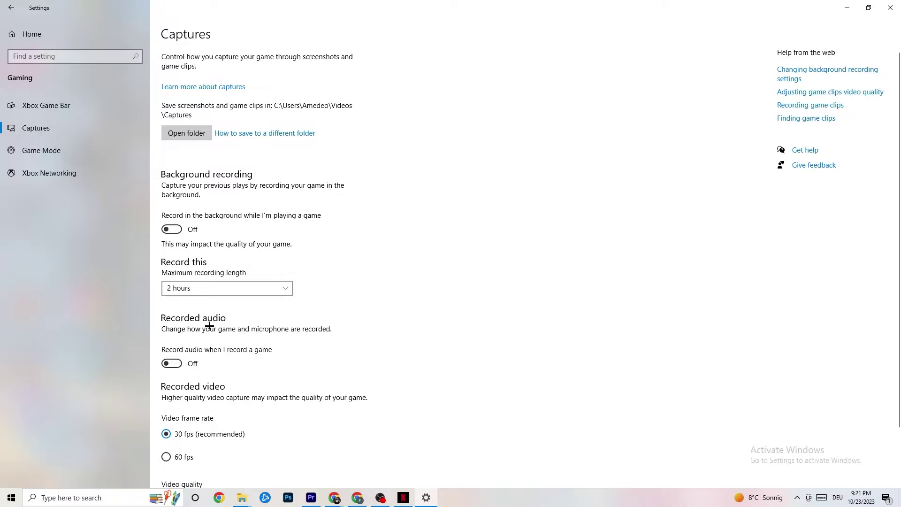
- Scroll the Captures page, confirm Game Mode is On, then return to Settings home
scroll(230, 319, "down", 2)
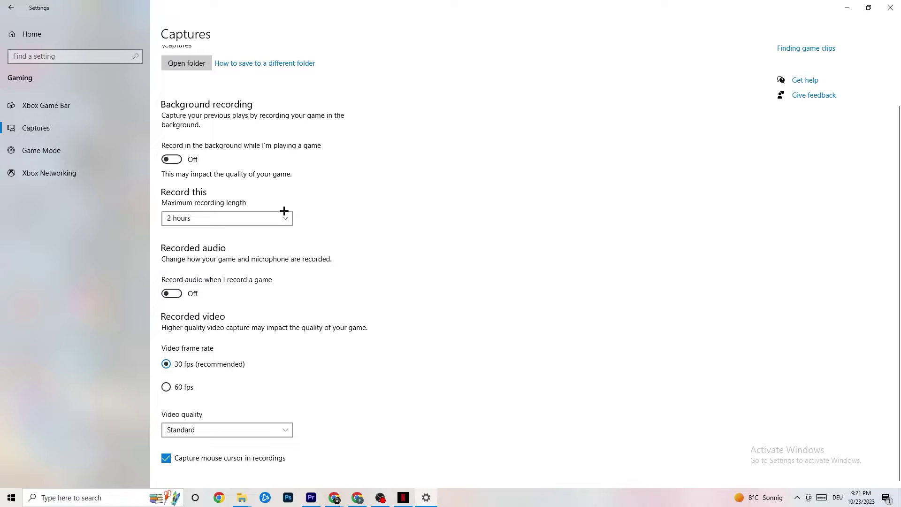
left_click(68, 151)
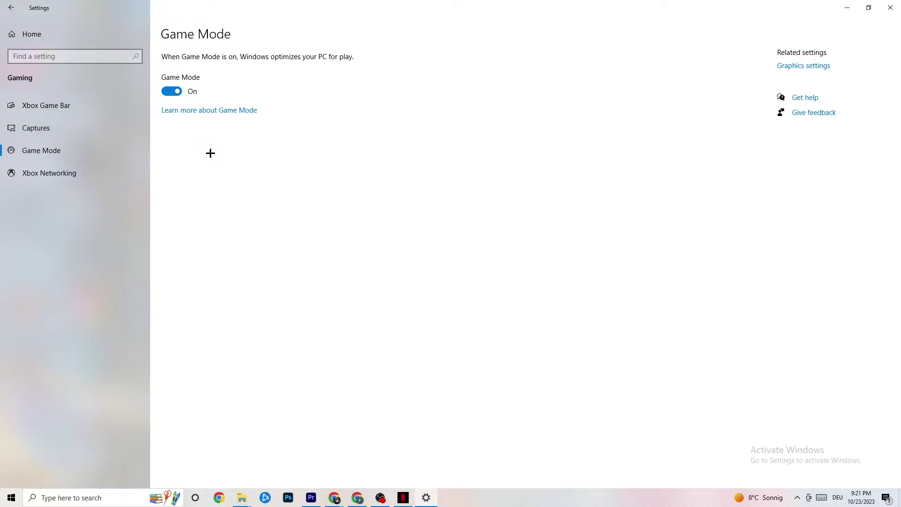
left_click(14, 7)
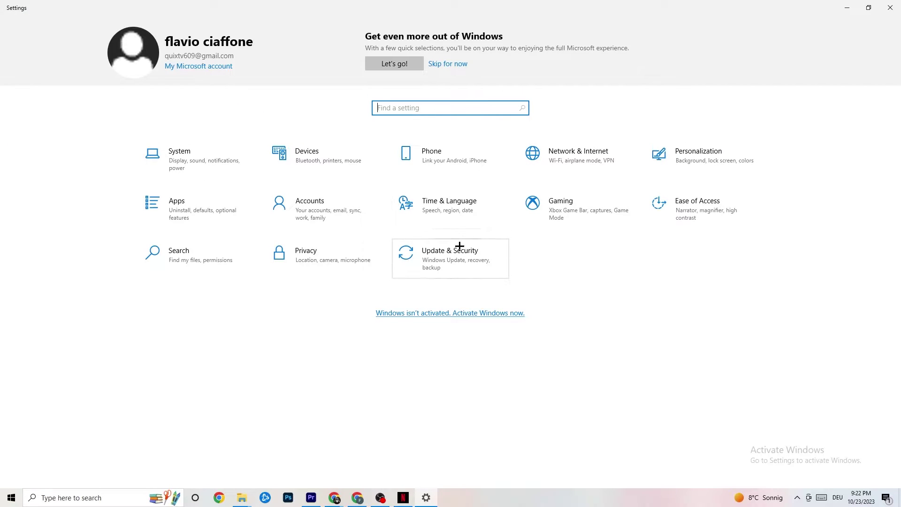
- Open Update & Security to see Windows Update reporting the PC is up to date
left_click(465, 266)
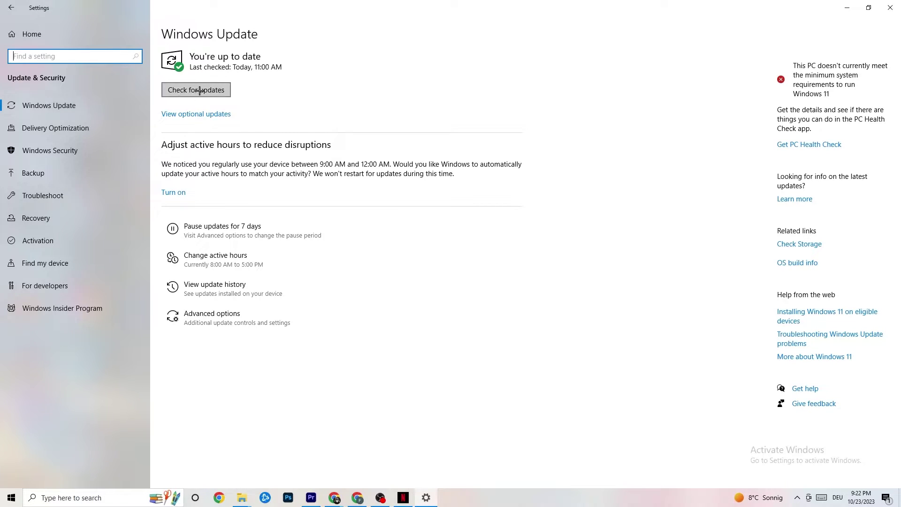
- Check for updates, then view Troubleshoot, which lists no recommended troubleshooters
left_click(292, 93)
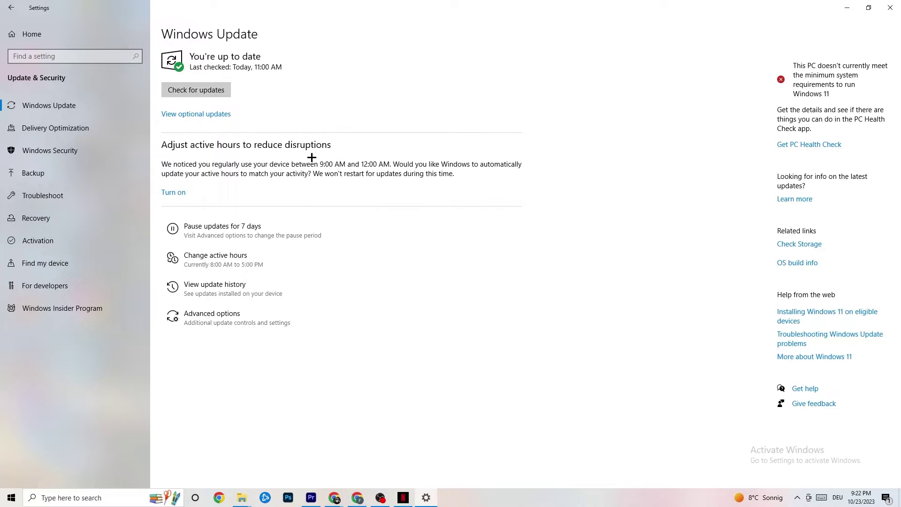
left_click(70, 196)
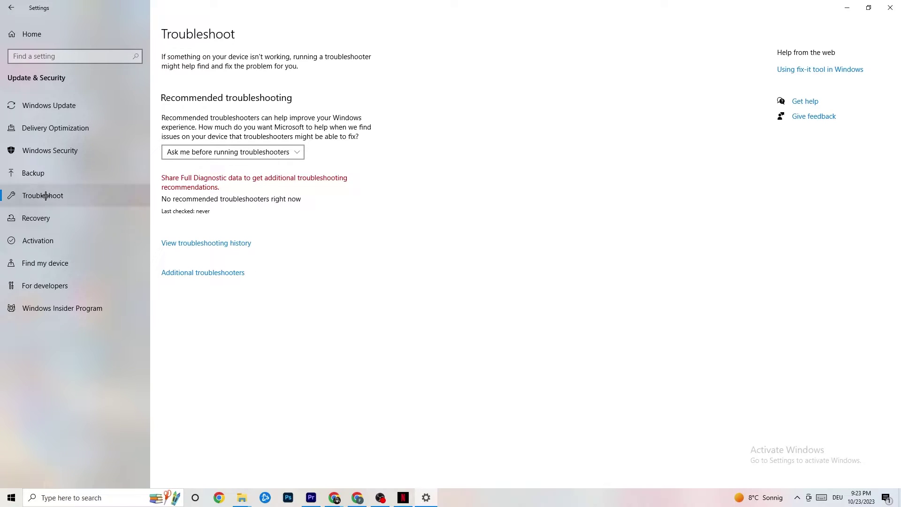
- Close the Settings window to return to the empty desktop
left_click(891, 7)
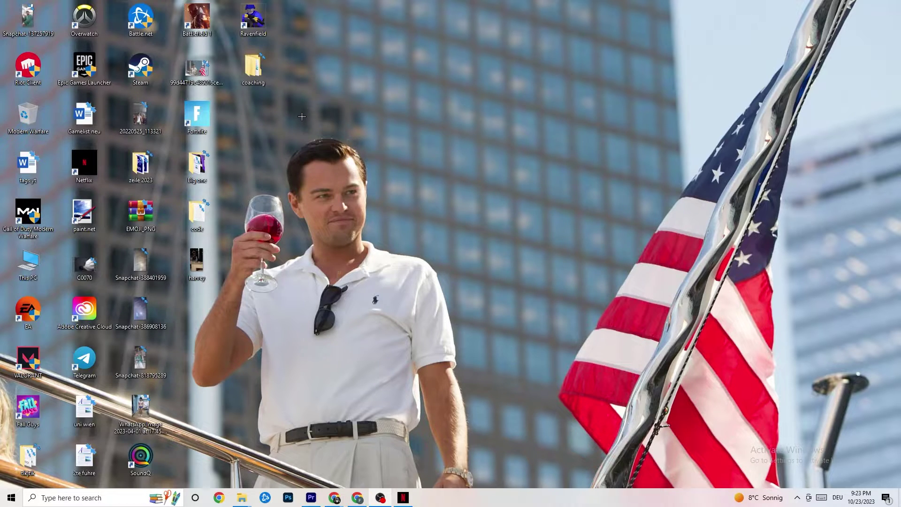
- Move the Steam shortcut near the desktop centre and bring up its context menu
left_click_drag(141, 68, 473, 177)
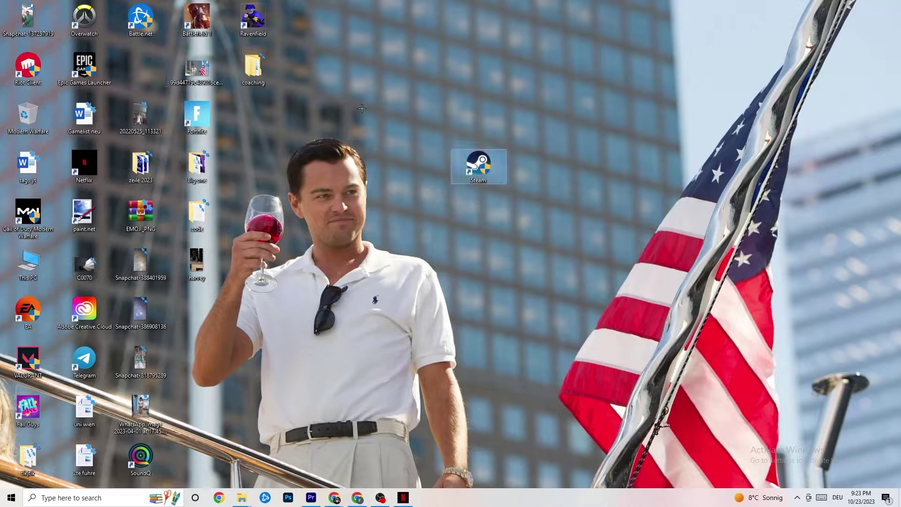
right_click(478, 170)
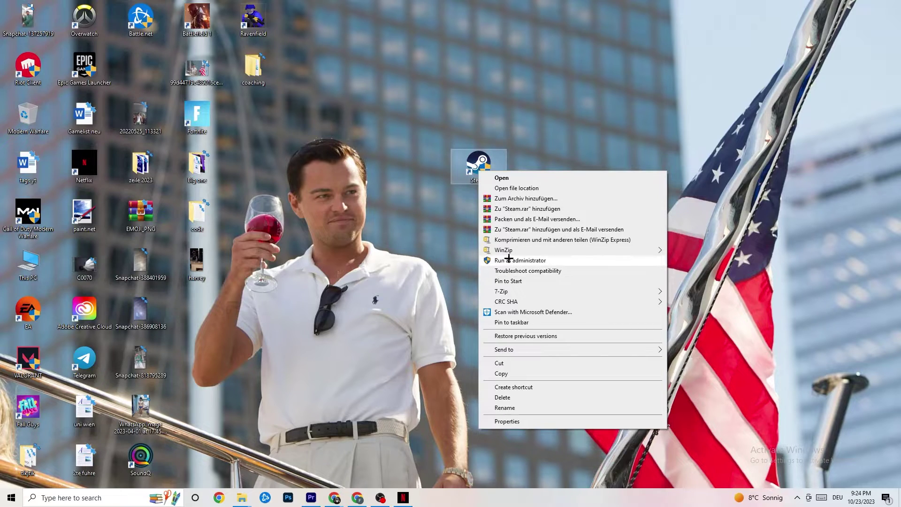
left_click(383, 234)
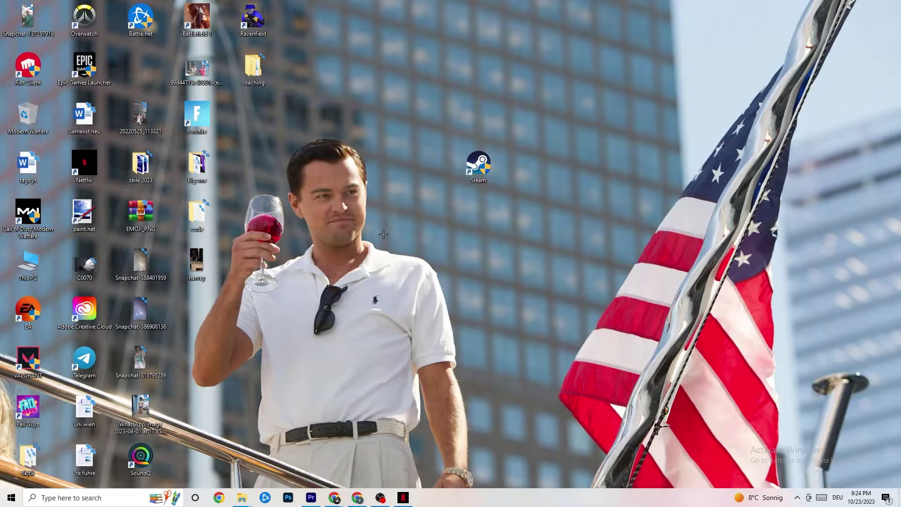
left_click_drag(477, 164, 420, 164)
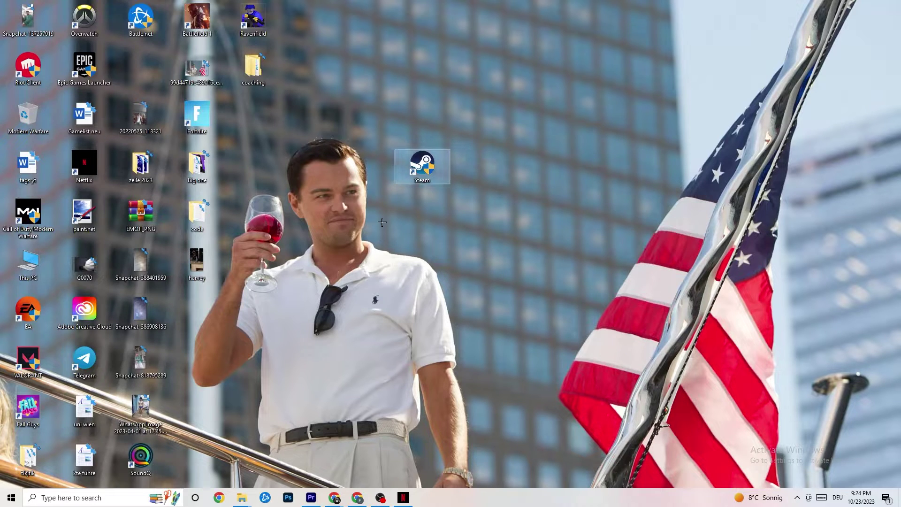
right_click(416, 170)
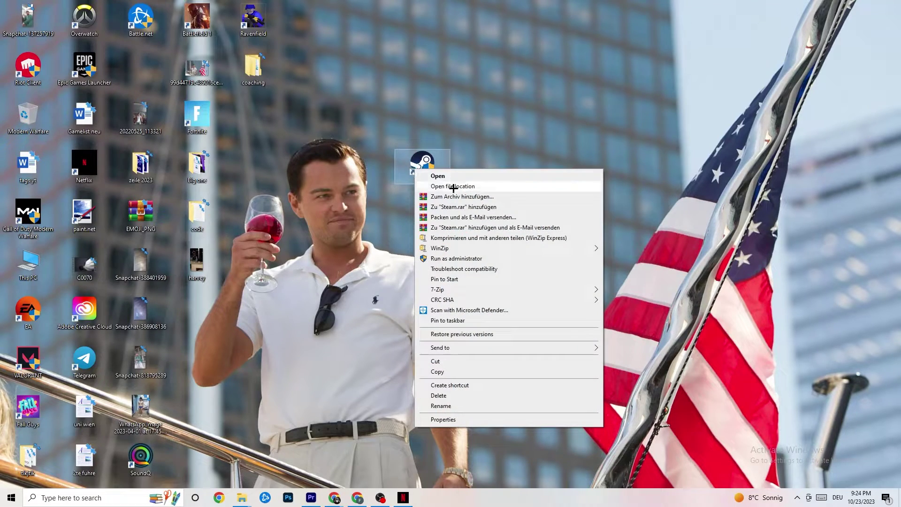
- In the Steam shortcut's Properties, keep Windows 8 compatibility mode with Run as administrator checked, and confirm
left_click(461, 420)
left_click_drag(489, 173, 358, 43)
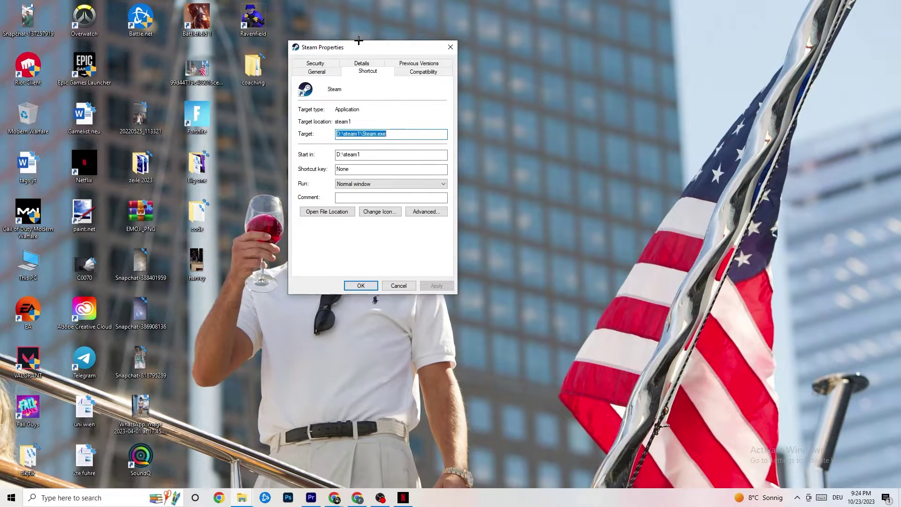
left_click(411, 70)
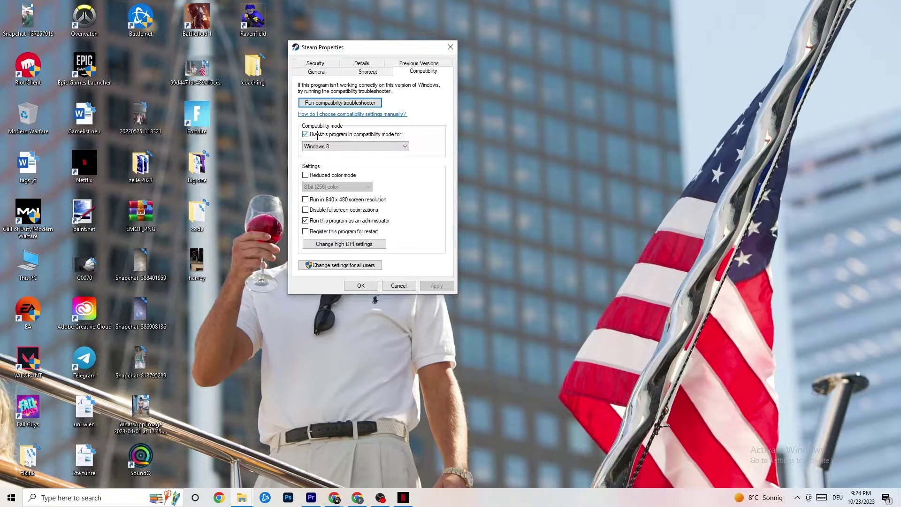
left_click(392, 146)
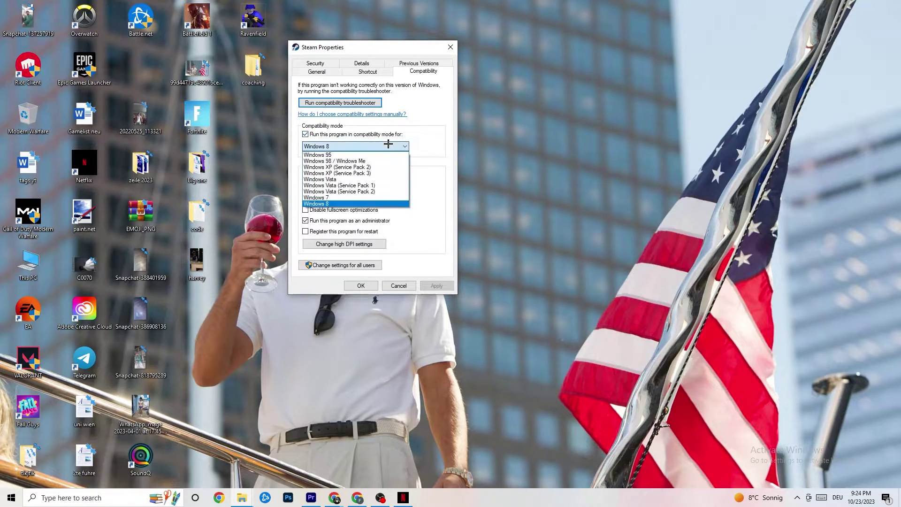
left_click(411, 133)
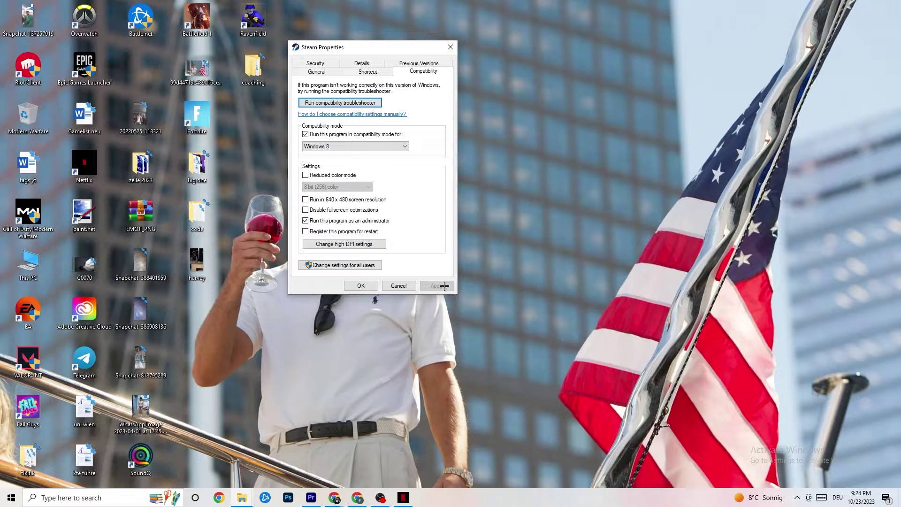
left_click(361, 286)
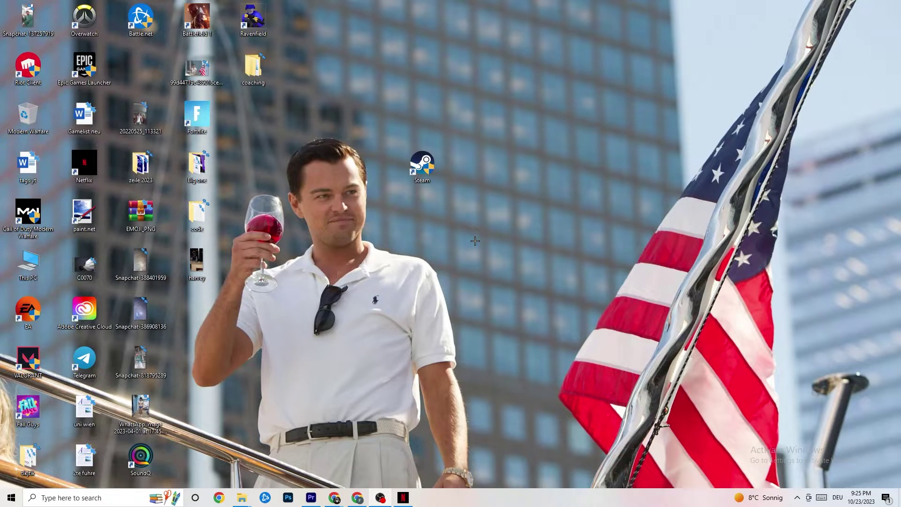
right_click(435, 177)
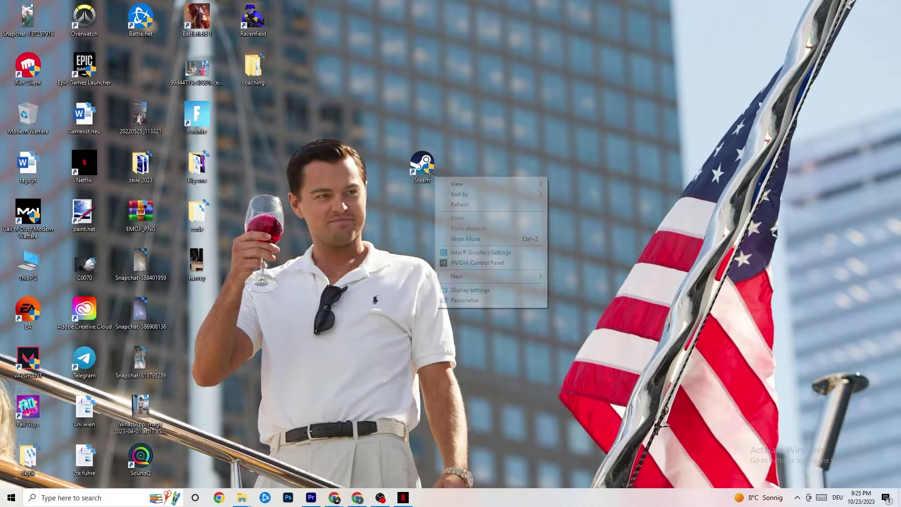
right_click(451, 95)
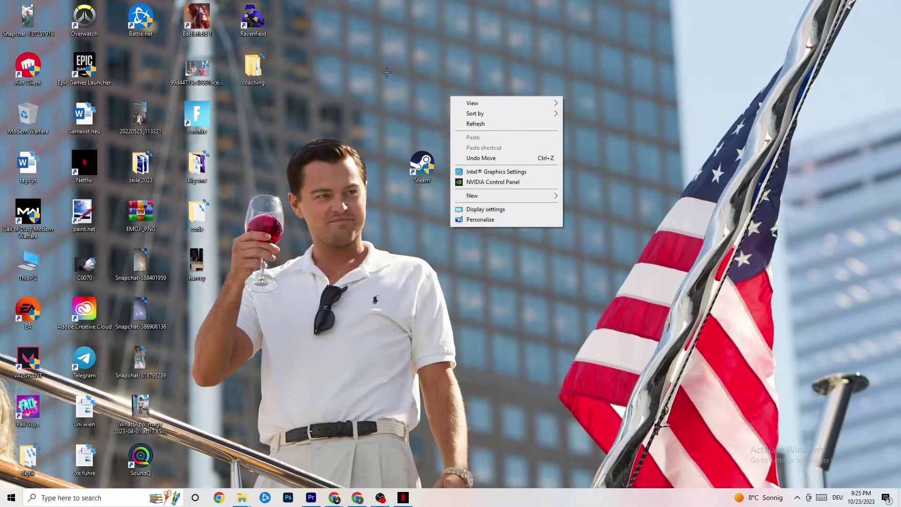
left_click(280, 261)
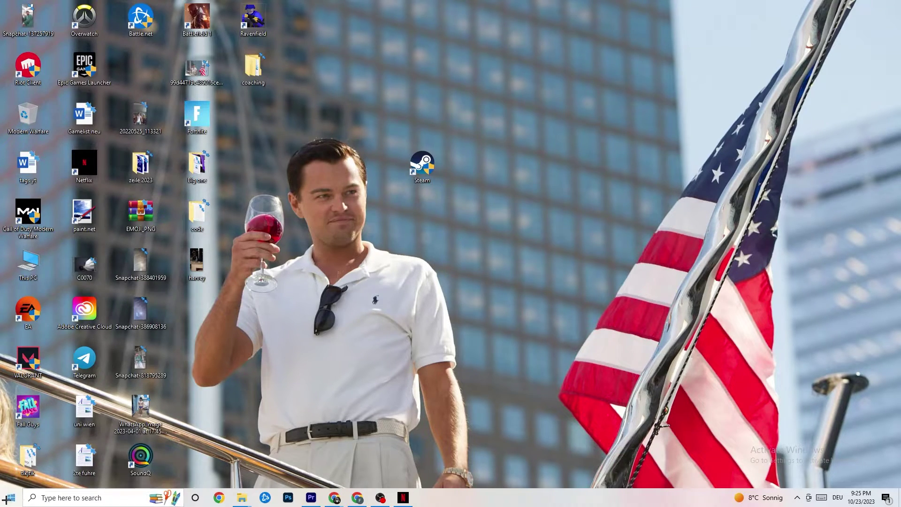
left_click(418, 153)
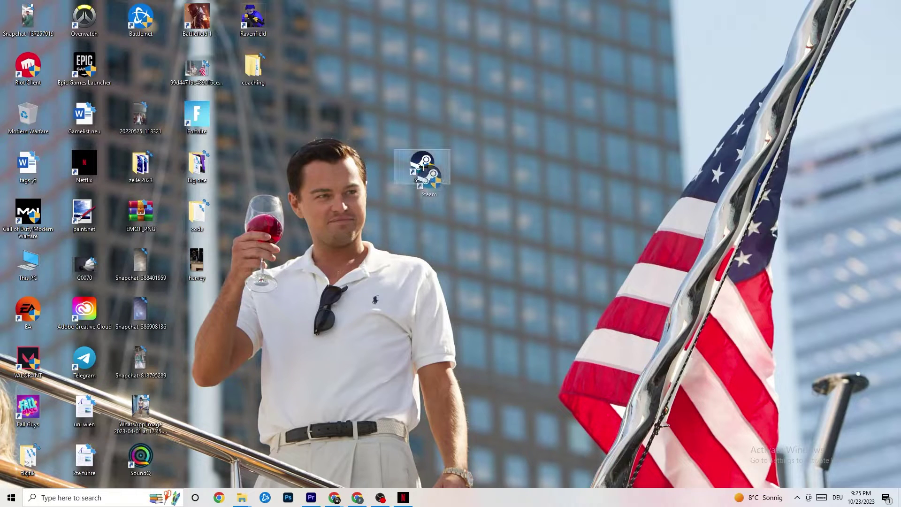